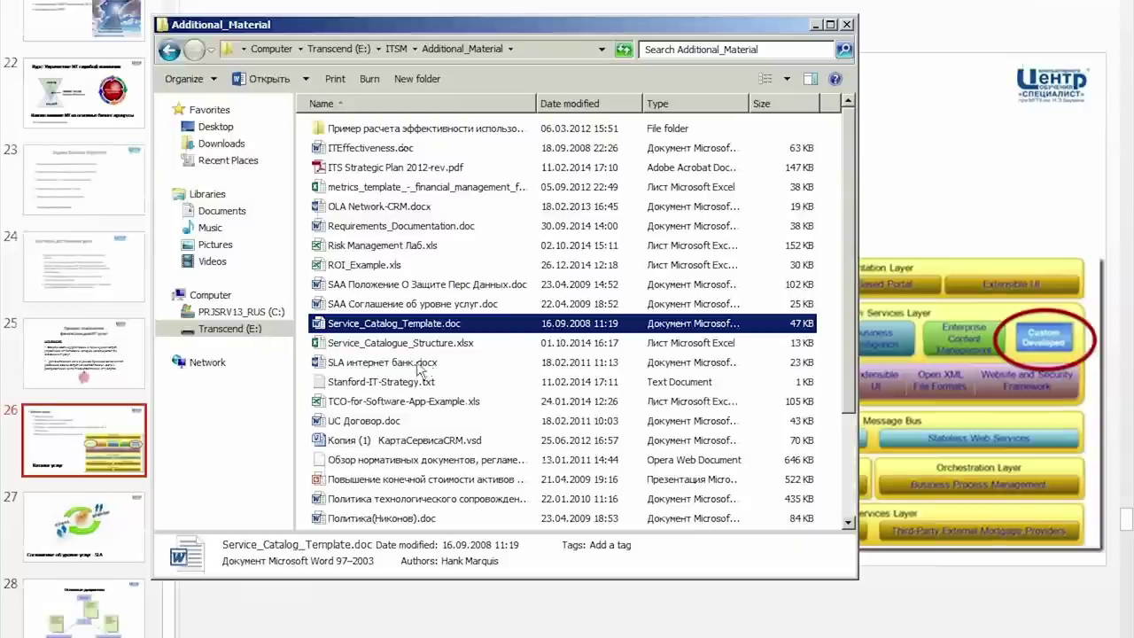
# - Open the workbook Service_Catalogue_Structure.xlsx from the Additional_Material folder
pyautogui.click(399, 350)
pyautogui.doubleClick(398, 350)
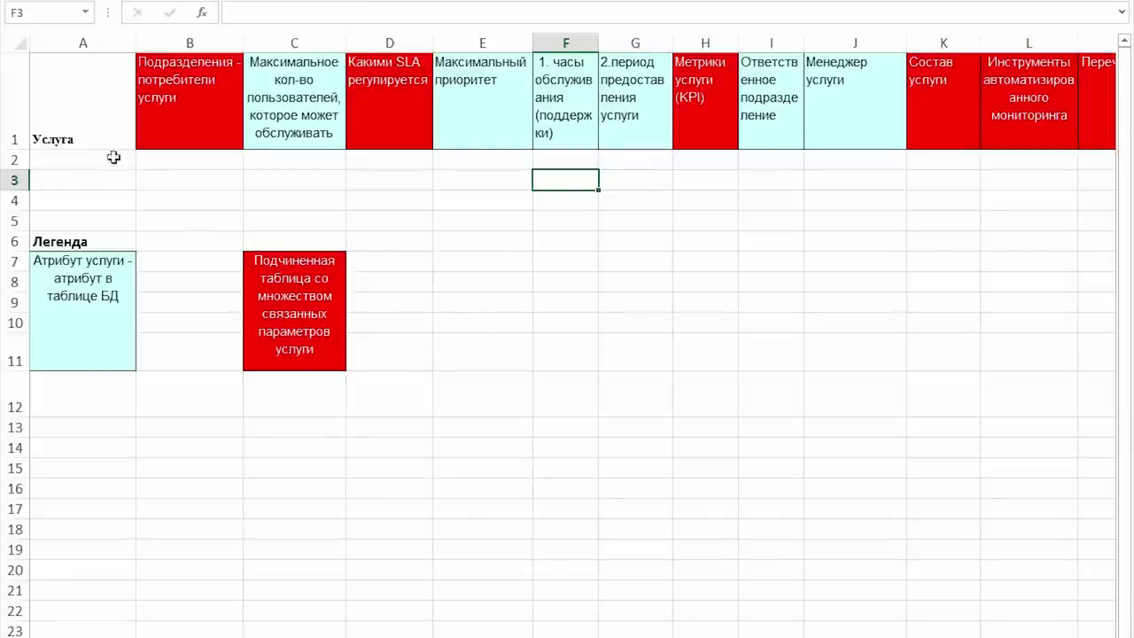
pyautogui.click(810, 493)
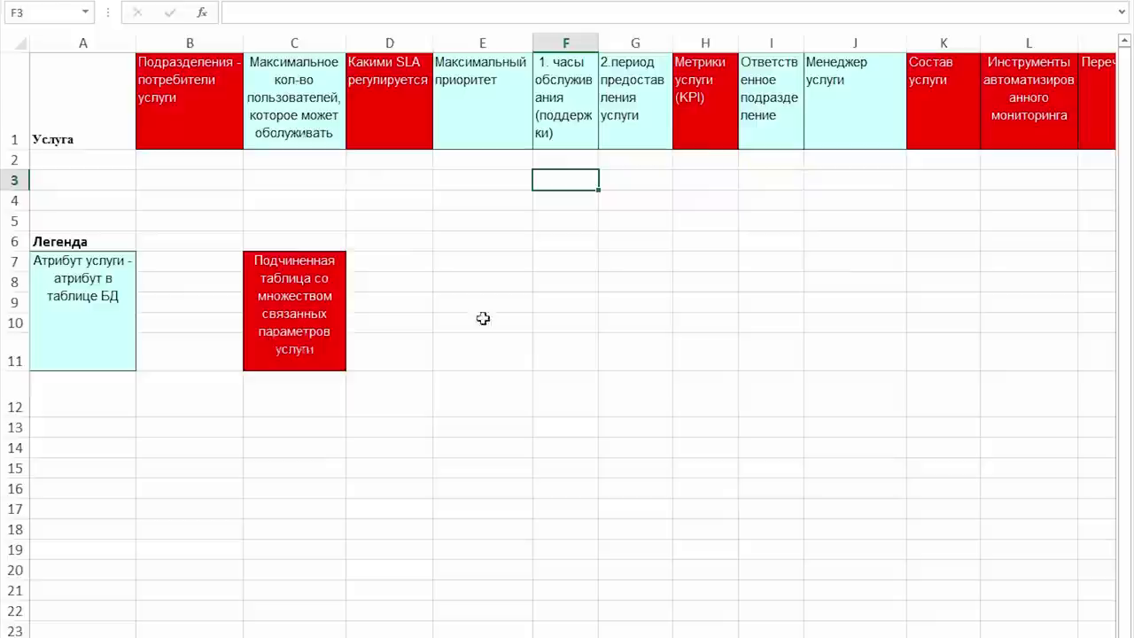
# - Enter "Эл. Почта" as the first service in cell A2 of the "Услуга" column
pyautogui.click(198, 108)
pyautogui.click(46, 162)
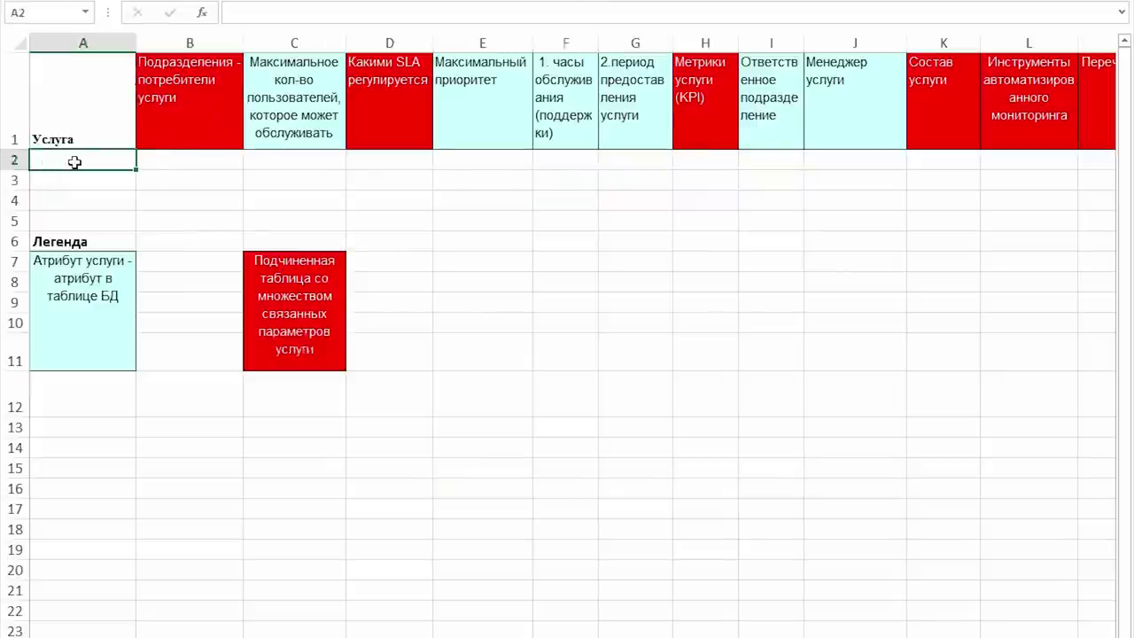
pyautogui.doubleClick(74, 162)
pyautogui.write('Эл.')
pyautogui.write(' почта')
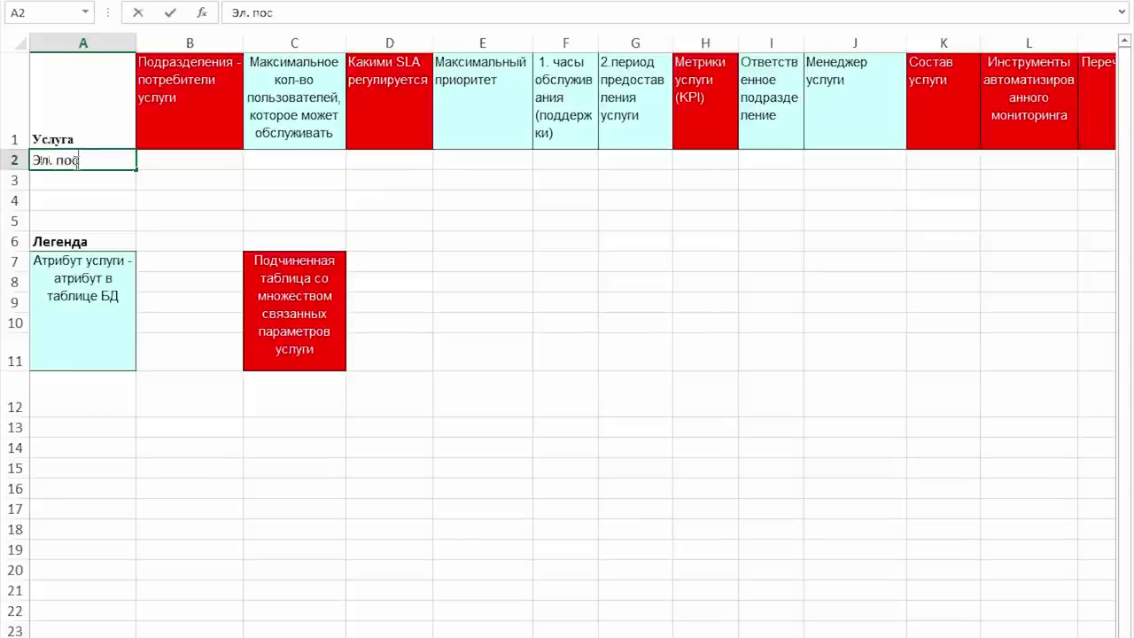
# - Add the services "CRM" in A3 and "Поддержка бухг." in A4, and widen column A slightly to fit the names
pyautogui.click(79, 178)
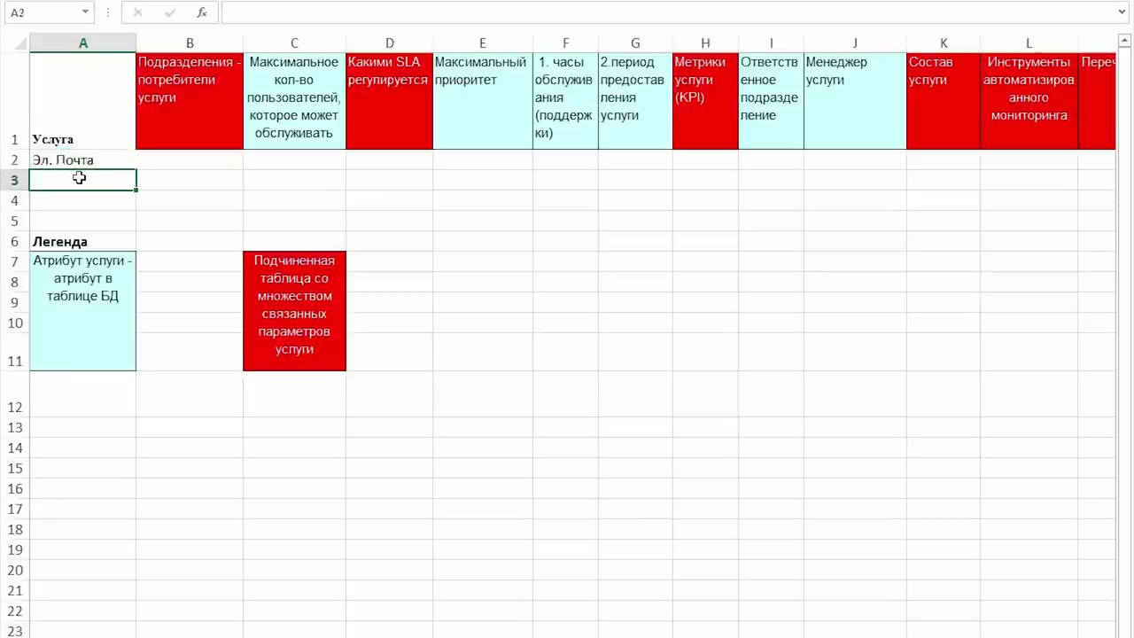
pyautogui.write('CRM')
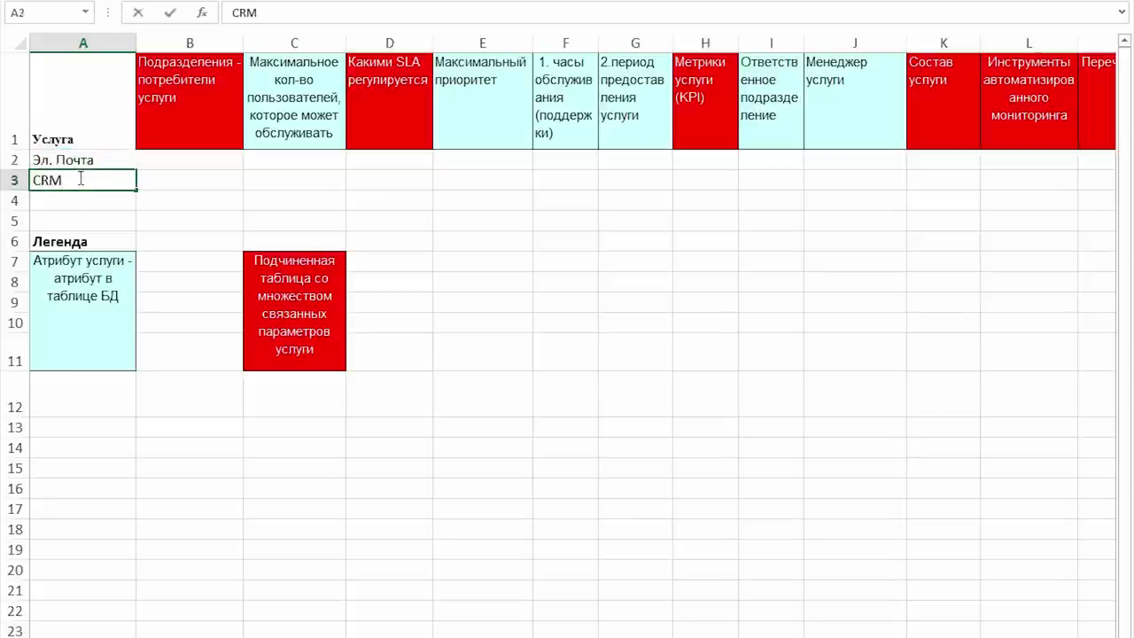
pyautogui.press('Return')
pyautogui.write('Подд')
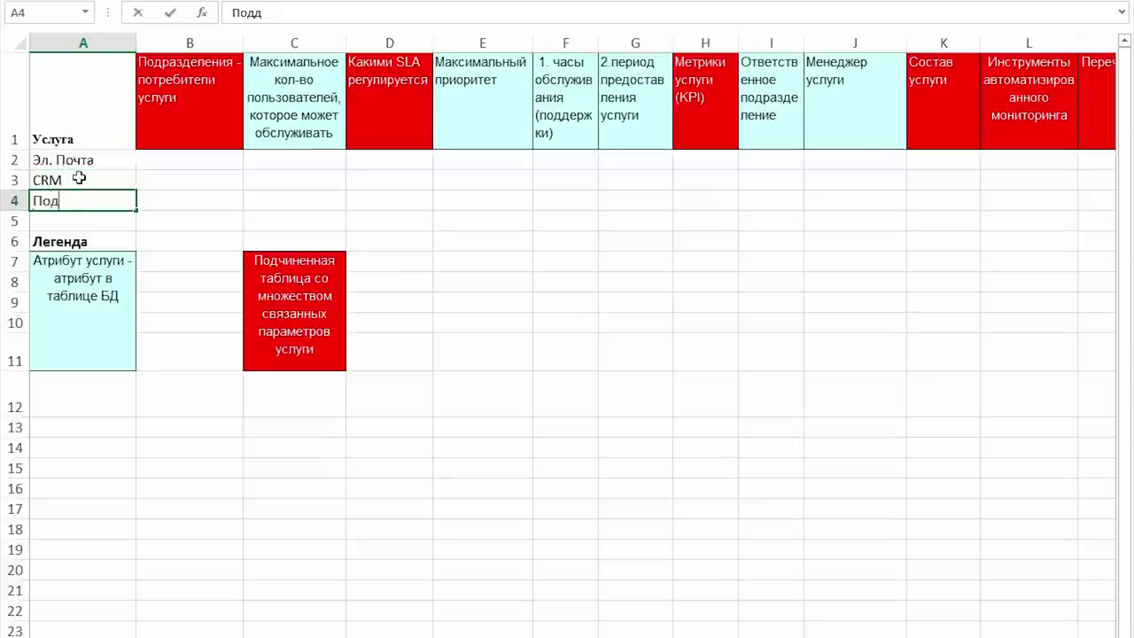
pyautogui.write('ержка бухг.')
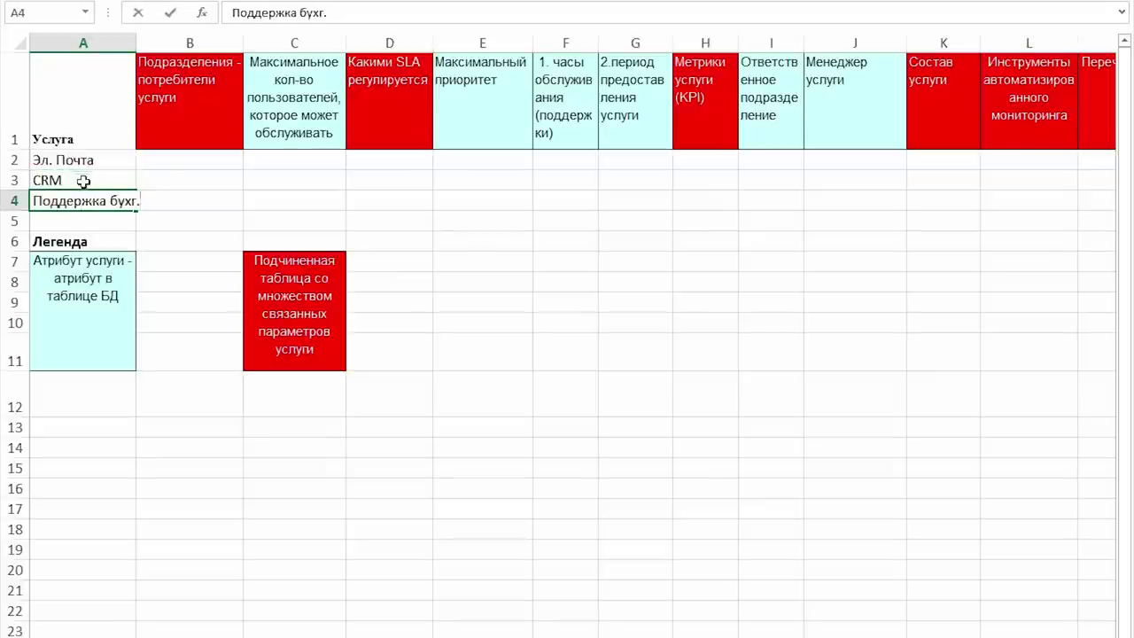
pyautogui.click(173, 160)
pyautogui.moveTo(136, 42); pyautogui.dragTo(153, 42)
# - Examine the maximum users, SLA and support hours cells for the three listed services
pyautogui.click(293, 155)
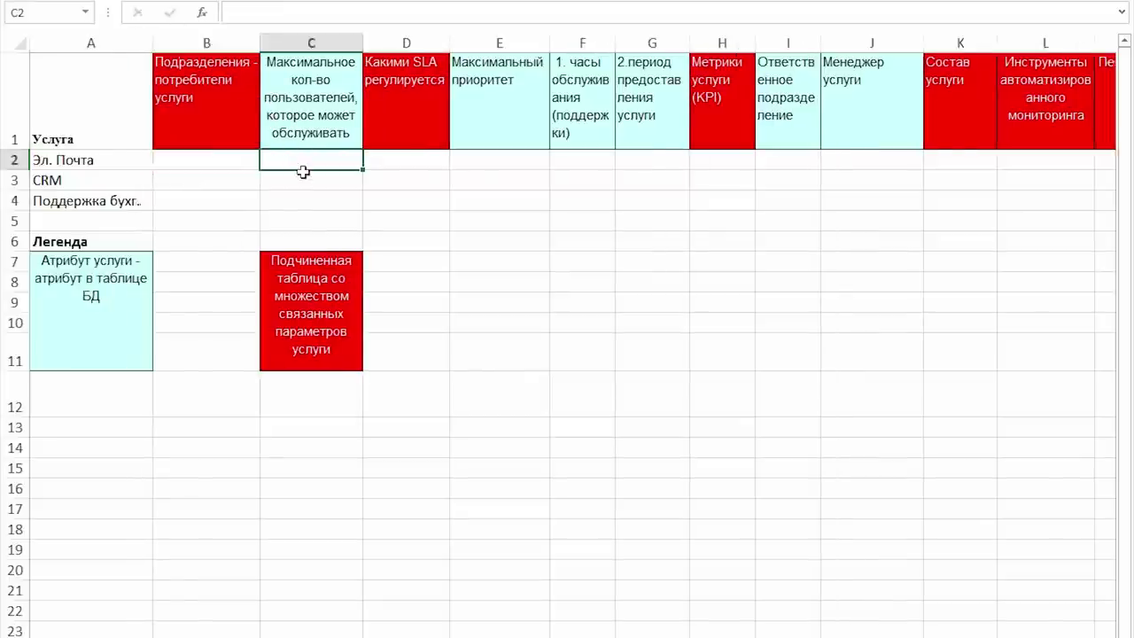
pyautogui.click(301, 180)
pyautogui.click(299, 200)
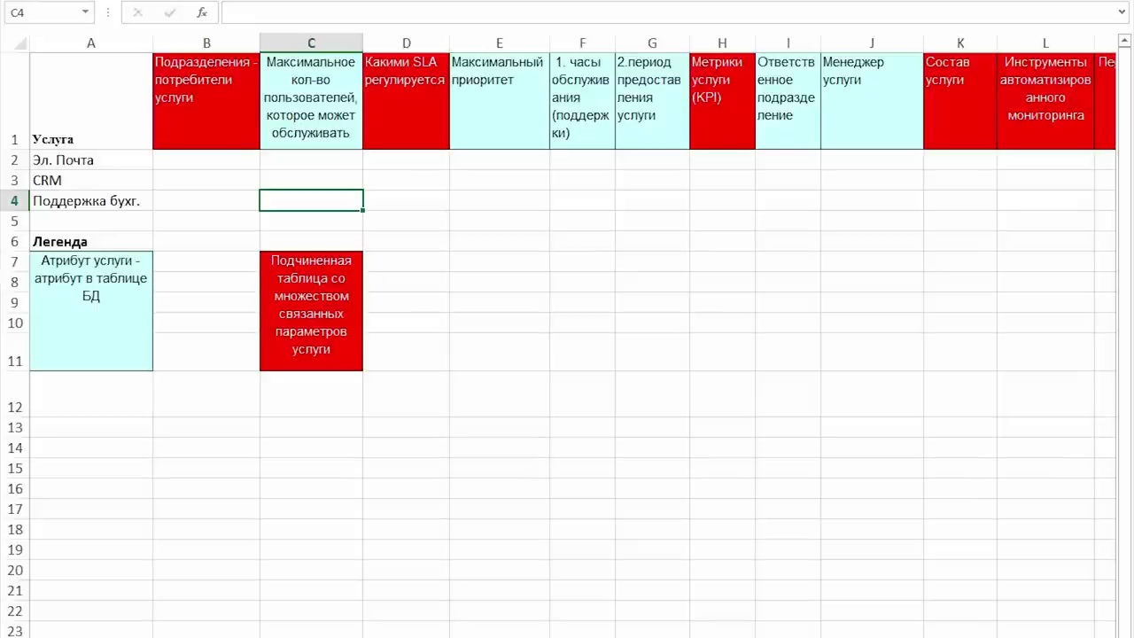
pyautogui.moveTo(401, 161); pyautogui.dragTo(402, 202)
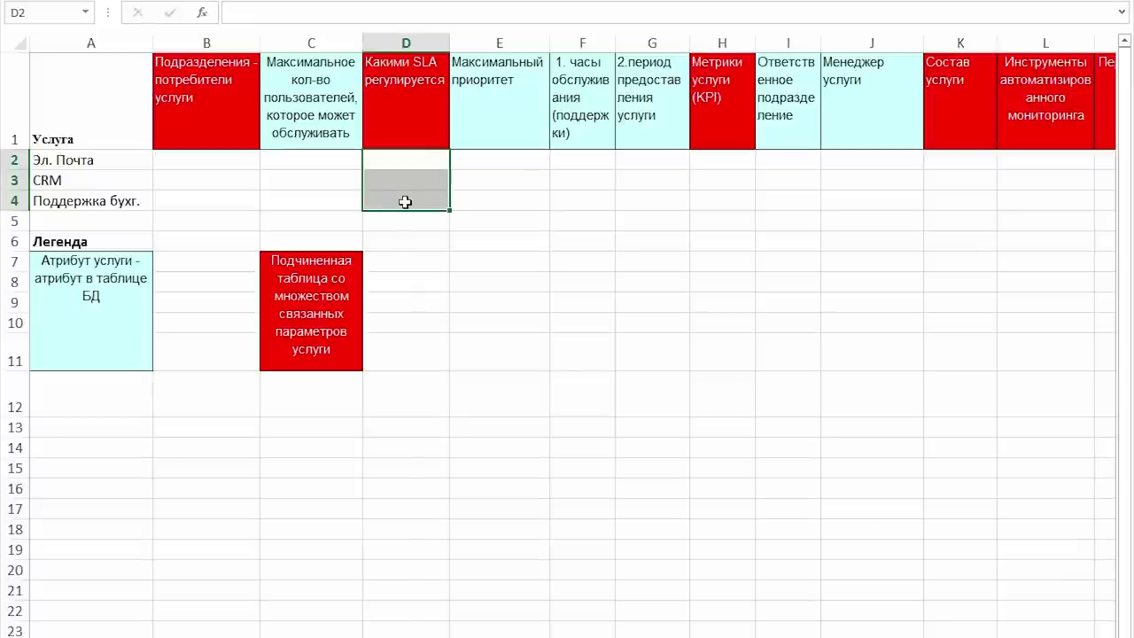
pyautogui.click(555, 164)
pyautogui.moveTo(630, 159); pyautogui.dragTo(618, 193)
pyautogui.moveTo(588, 156); pyautogui.dragTo(588, 196)
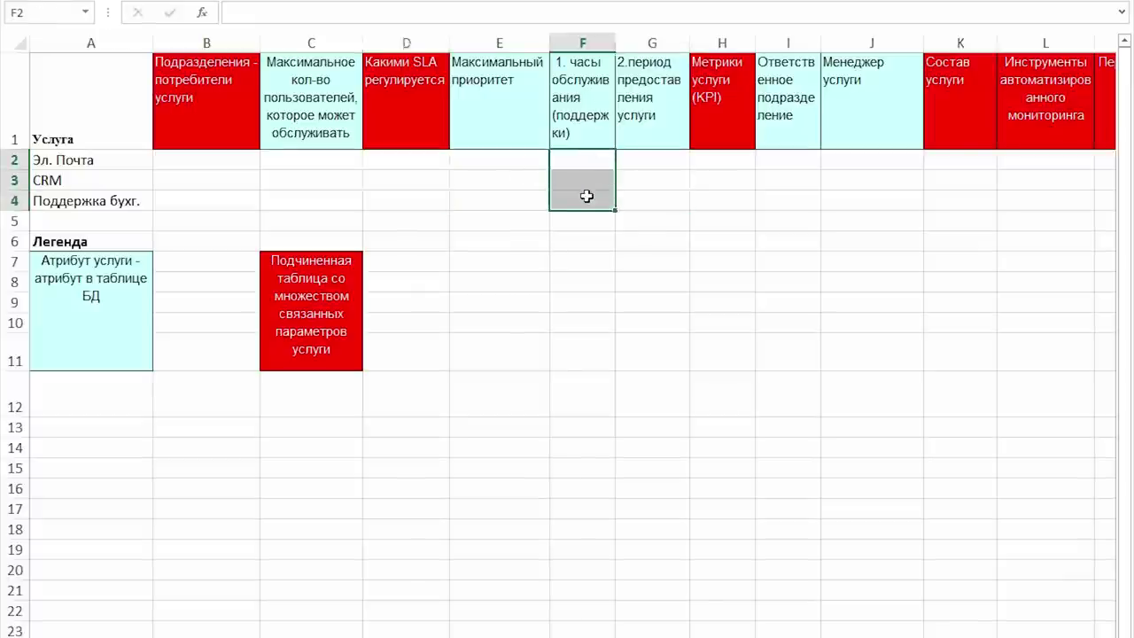
# - For the "Эл. Почта" service, enter "24x7" as the provision period in G2 and "12x5" as the support hours in F2
pyautogui.click(590, 169)
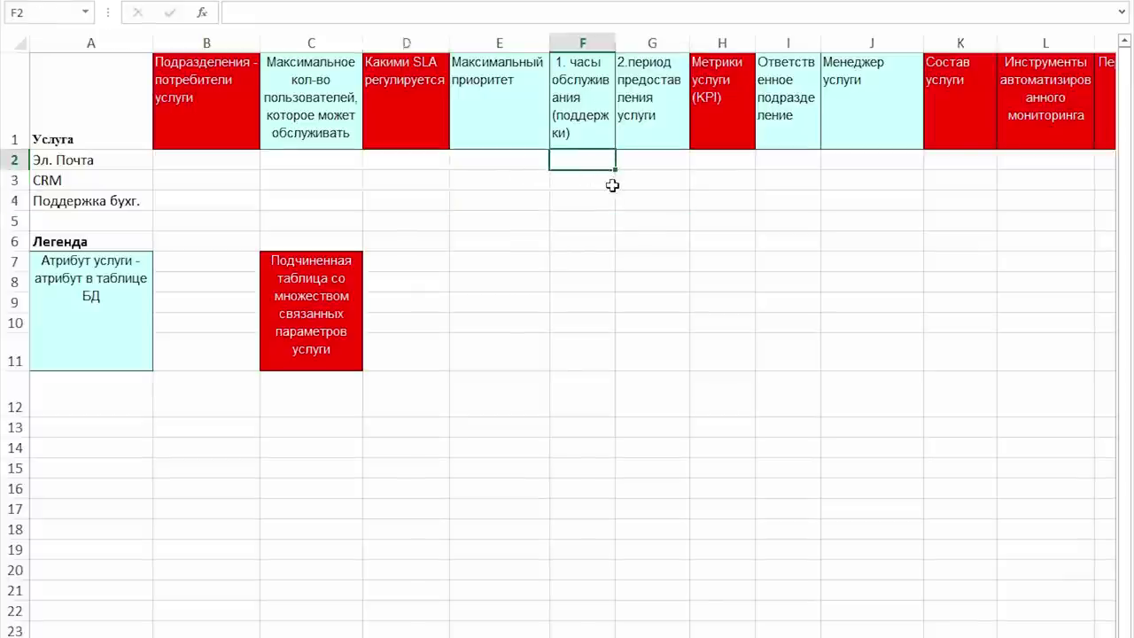
pyautogui.press('Right')
pyautogui.write('24x')
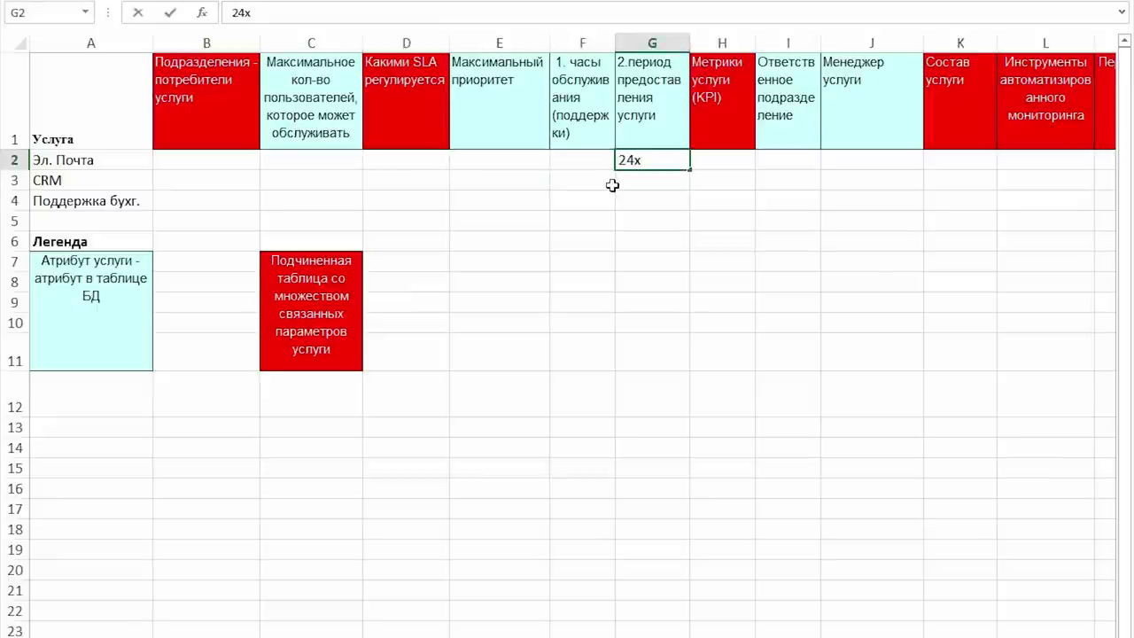
pyautogui.write('7')
pyautogui.press('Left')
pyautogui.press('Left')
pyautogui.press('Right')
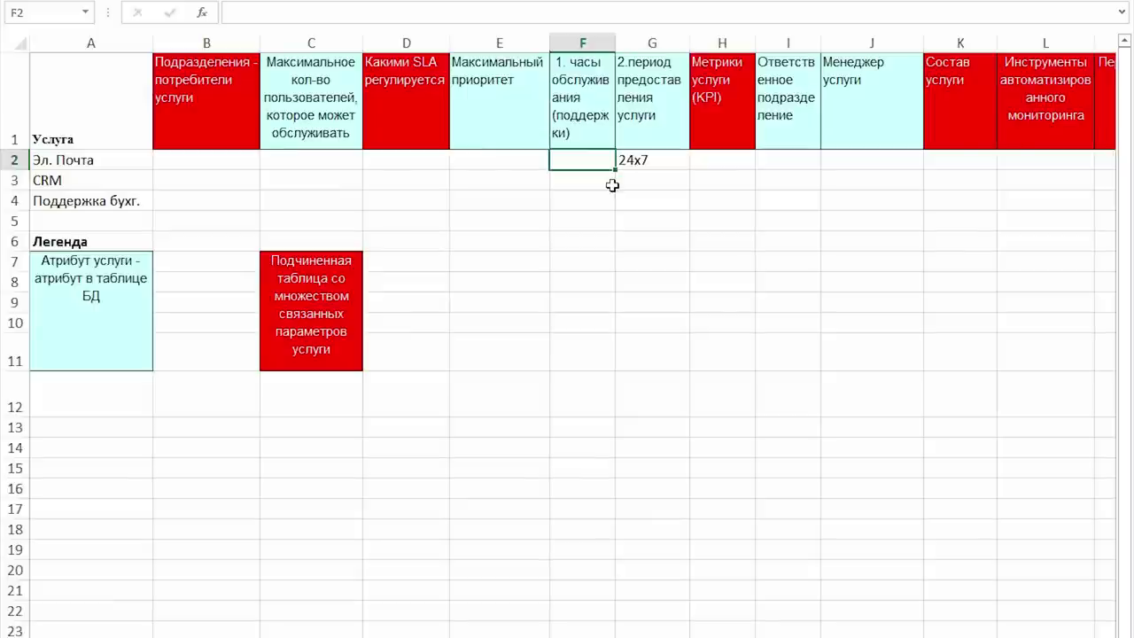
pyautogui.write('12x5')
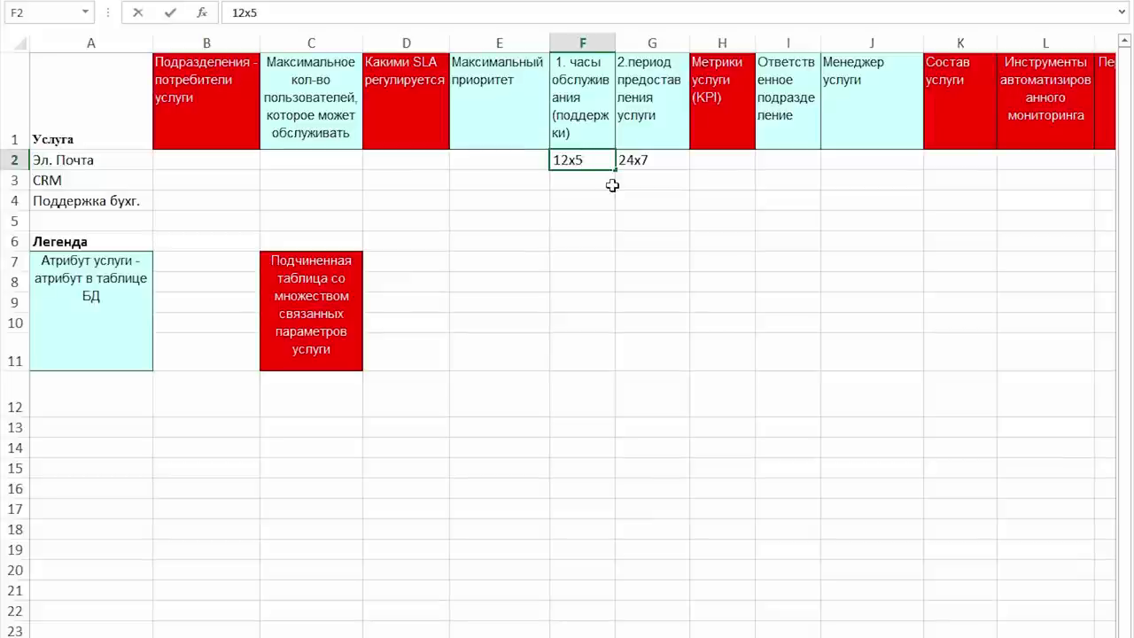
pyautogui.click(658, 178)
pyautogui.click(660, 160)
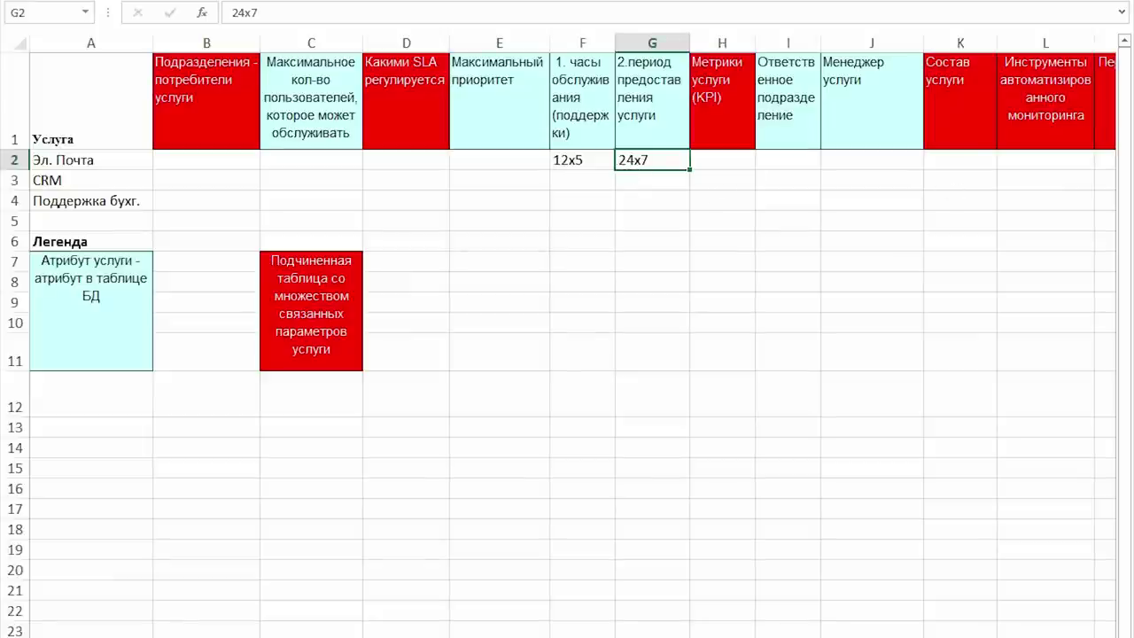
# - Widen column I, "Ответственное подразделение", so its heading has more room
pyautogui.click(787, 636)
pyautogui.hscroll(3, 976, 217)
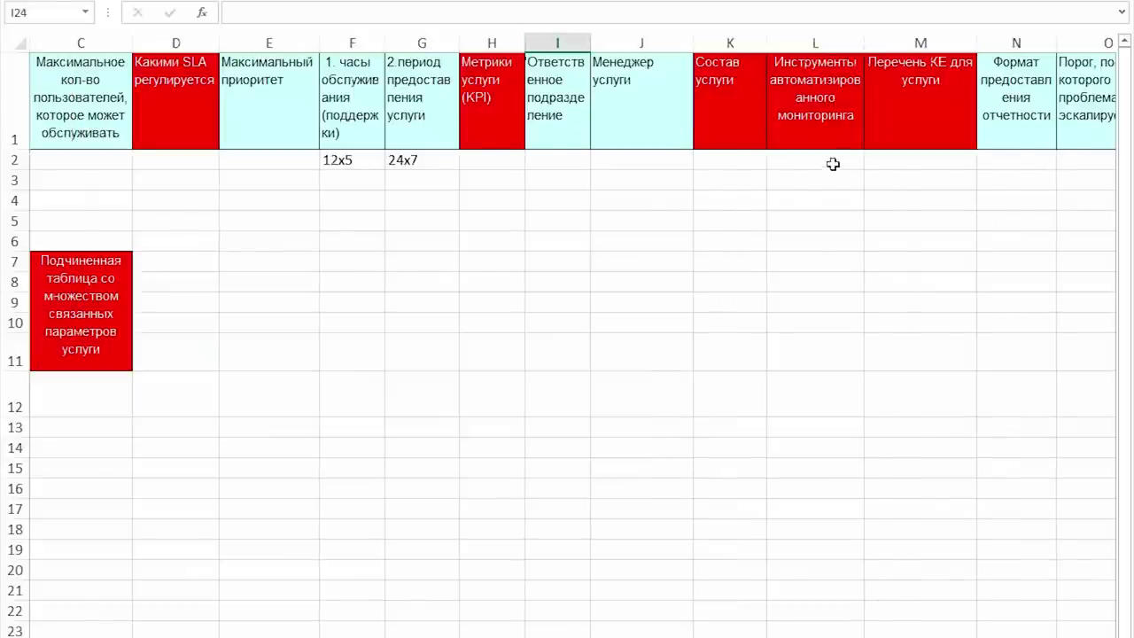
pyautogui.click(559, 142)
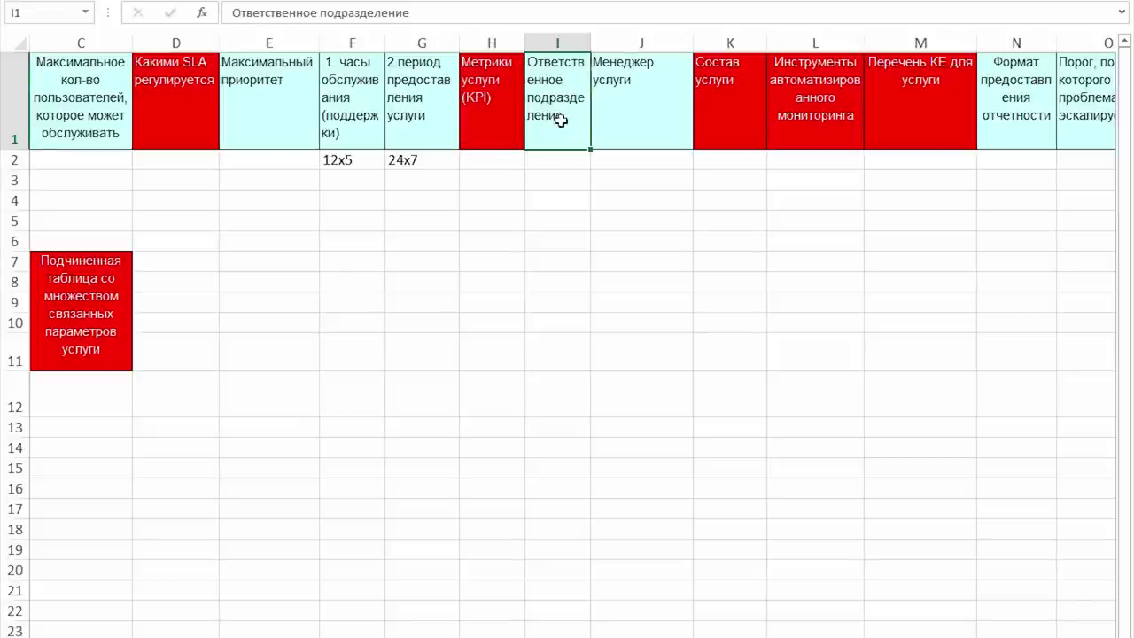
pyautogui.moveTo(591, 42); pyautogui.dragTo(614, 43)
pyautogui.moveTo(581, 85); pyautogui.dragTo(614, 85)
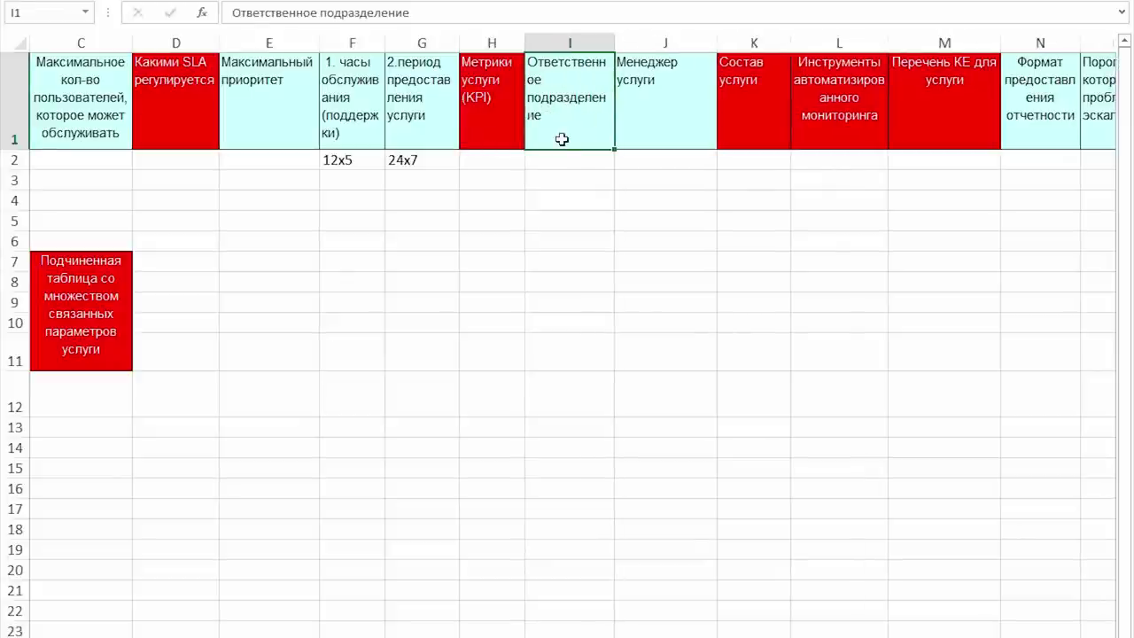
# - Examine the provision period, responsible department and automated monitoring tools columns for the first service
pyautogui.click(425, 170)
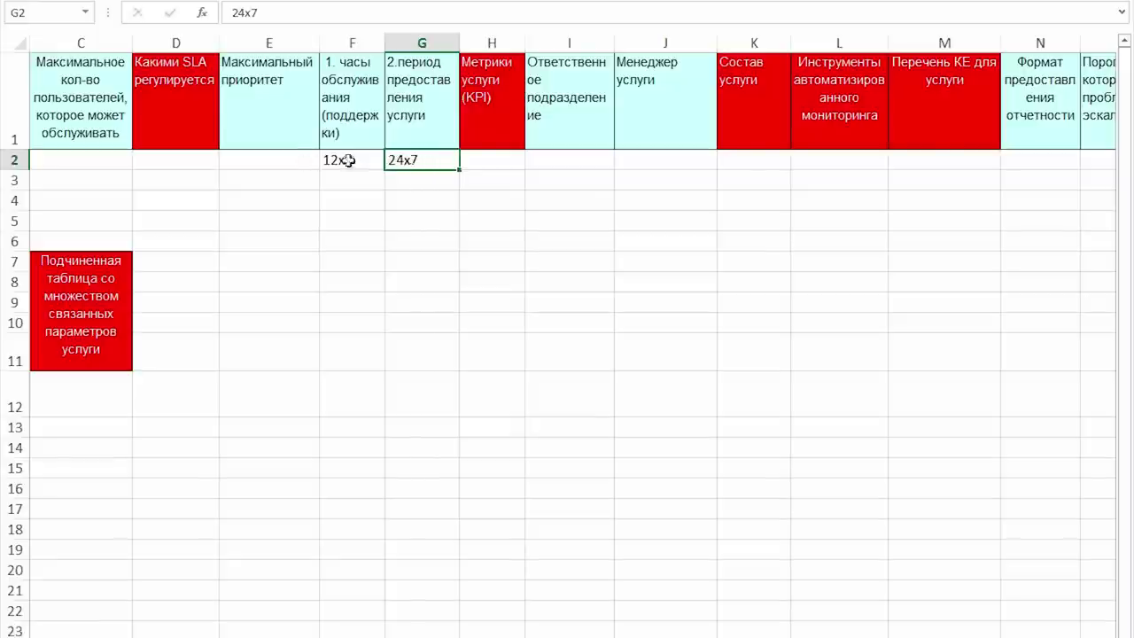
pyautogui.click(399, 197)
pyautogui.click(411, 162)
pyautogui.click(565, 165)
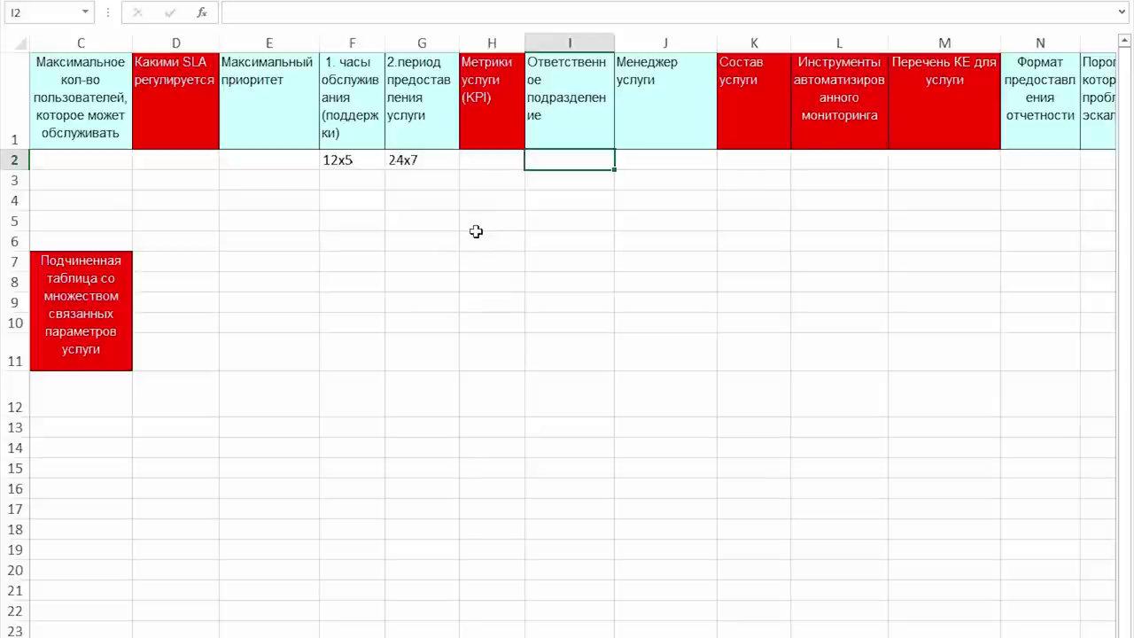
pyautogui.click(826, 160)
pyautogui.moveTo(832, 93); pyautogui.dragTo(822, 166)
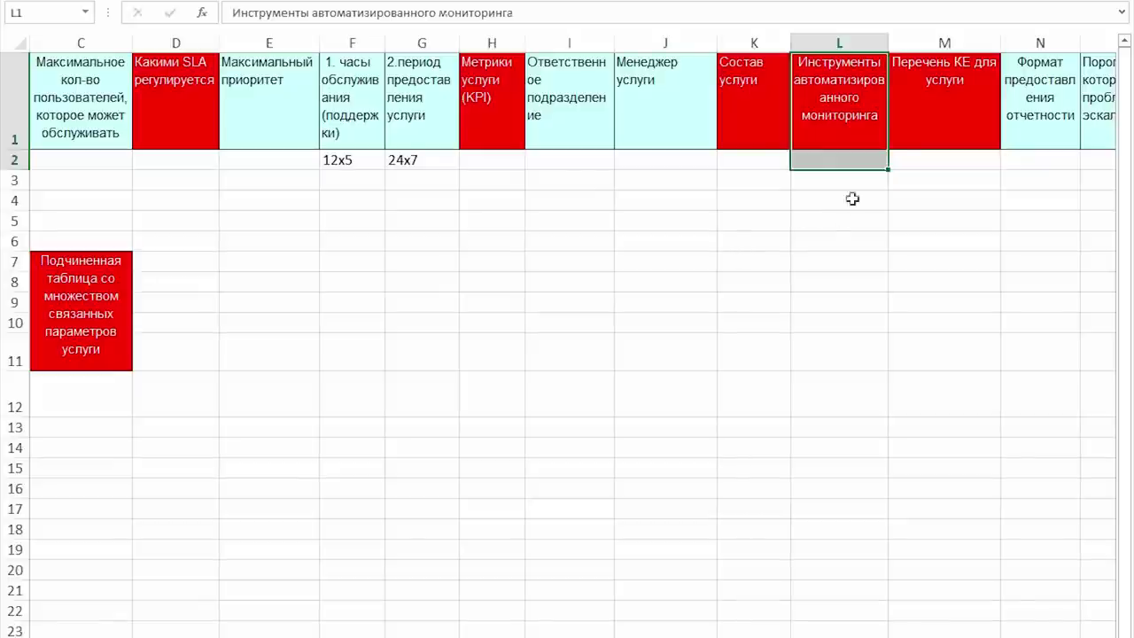
pyautogui.click(873, 160)
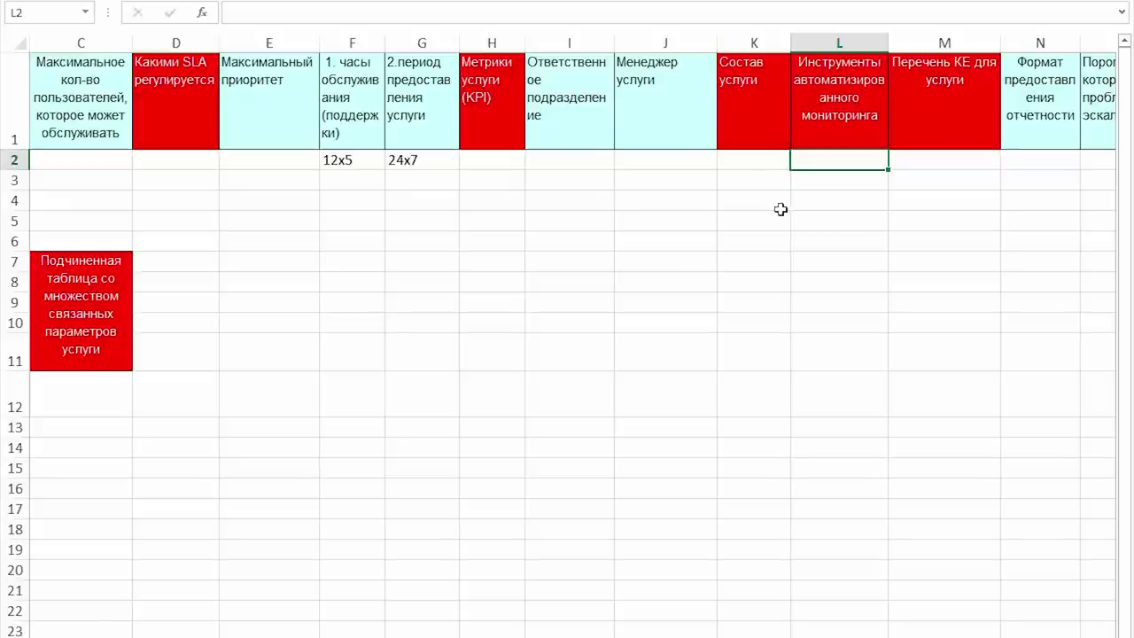
pyautogui.press('Up')
pyautogui.press('Down')
pyautogui.hscroll(1, 572, 335)
pyautogui.hscroll(-1, 632, 379)
# - Enter 95% as the service metric (KPI) in H2 for the first service
pyautogui.click(502, 162)
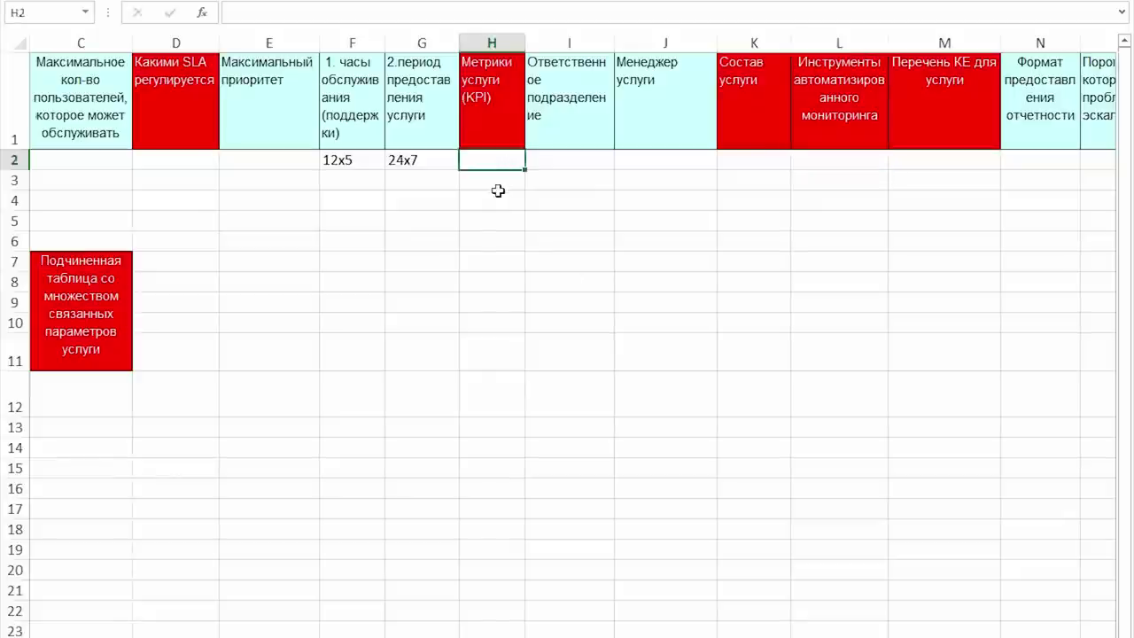
pyautogui.write('95')
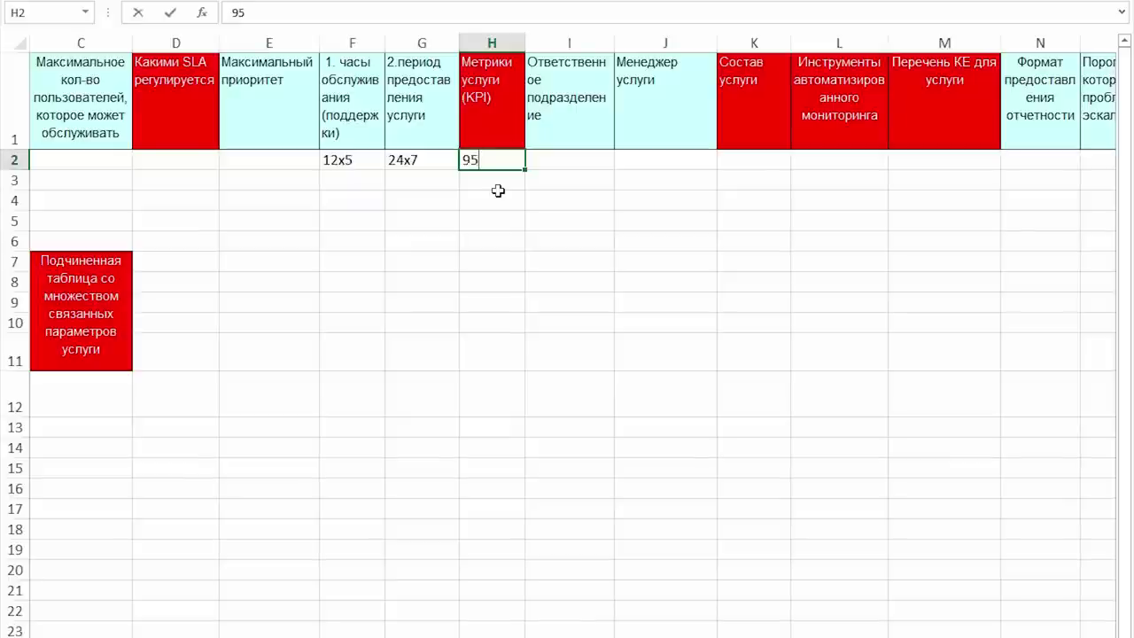
pyautogui.write('%')
pyautogui.hotkey('ctrl', 'Return')
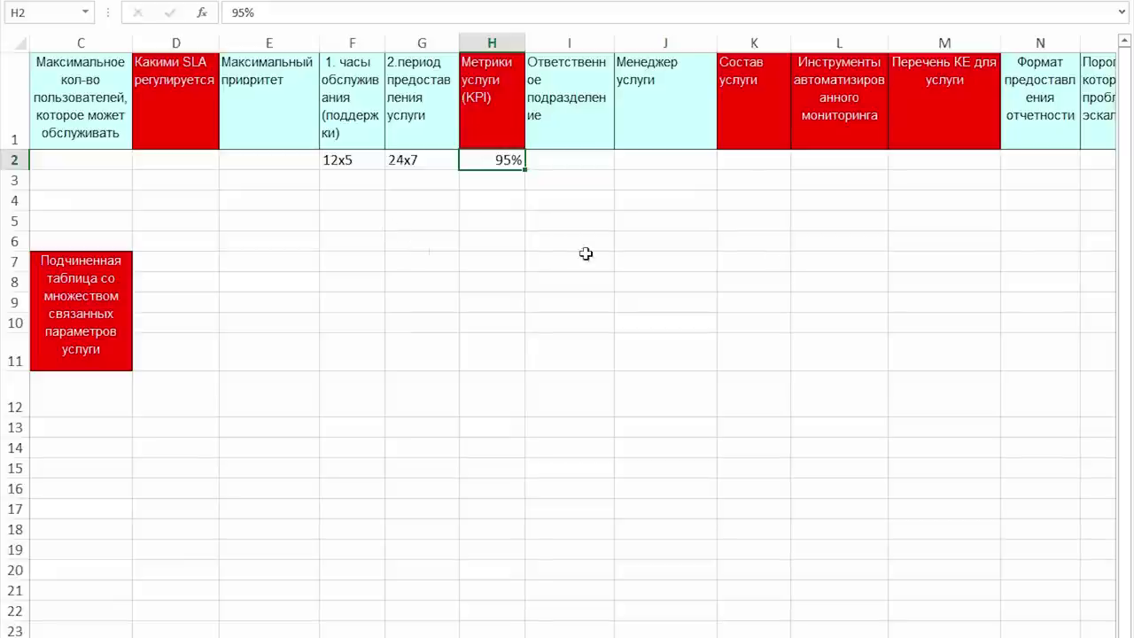
pyautogui.click(1015, 125)
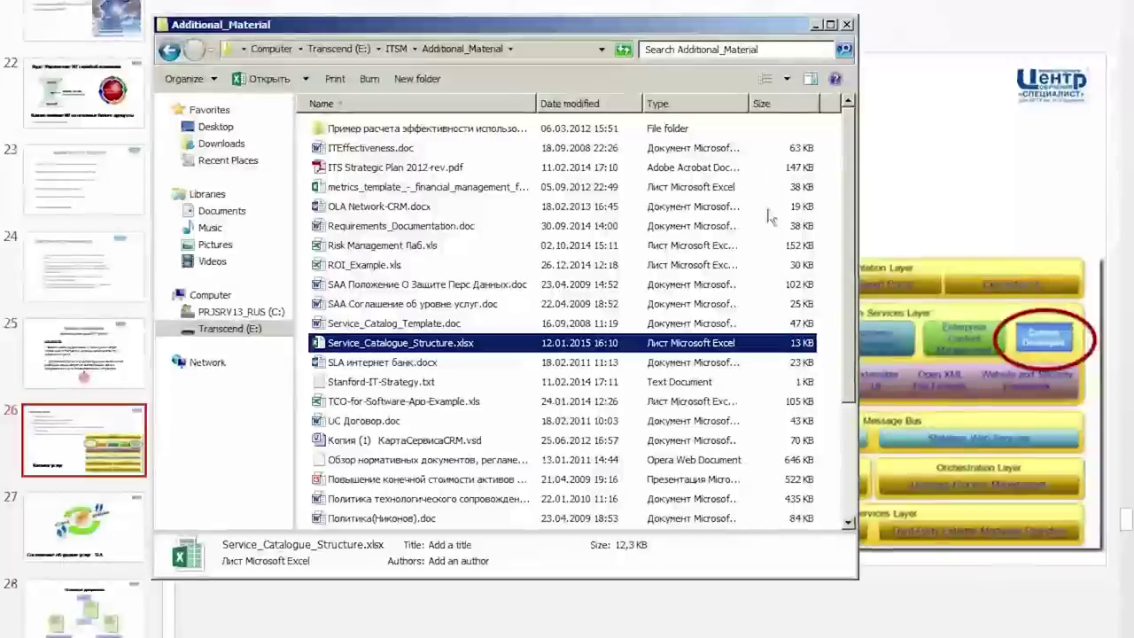
# - Minimize the file window and present the PowerPoint slides from "Каталог услуг" through "Основные документы"
pyautogui.click(815, 26)
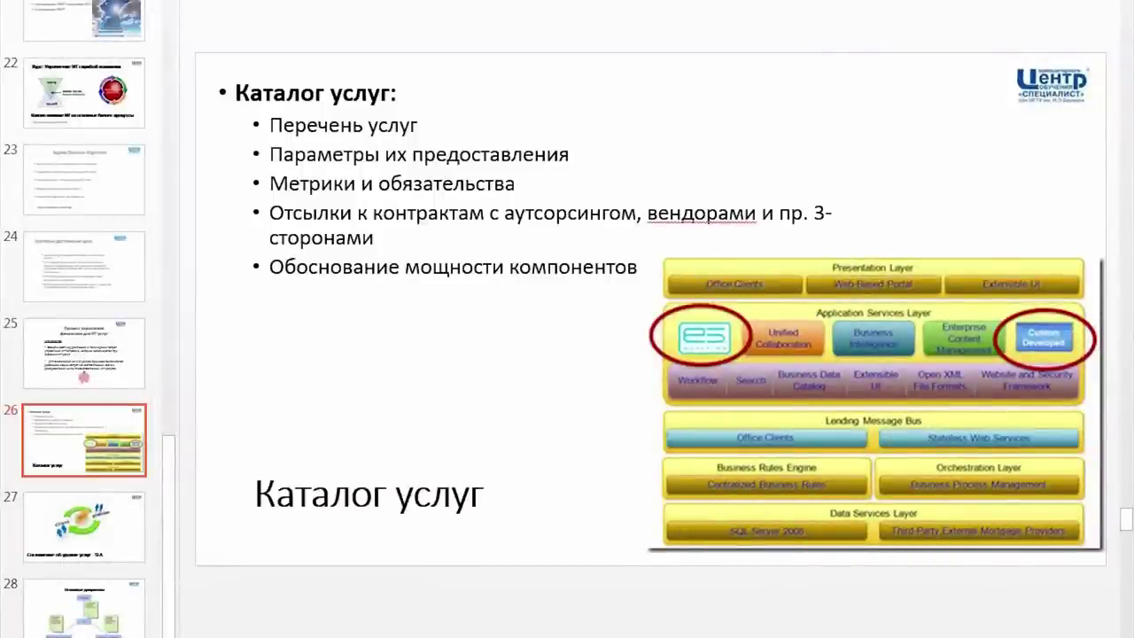
pyautogui.hotkey('shift', 'F5')
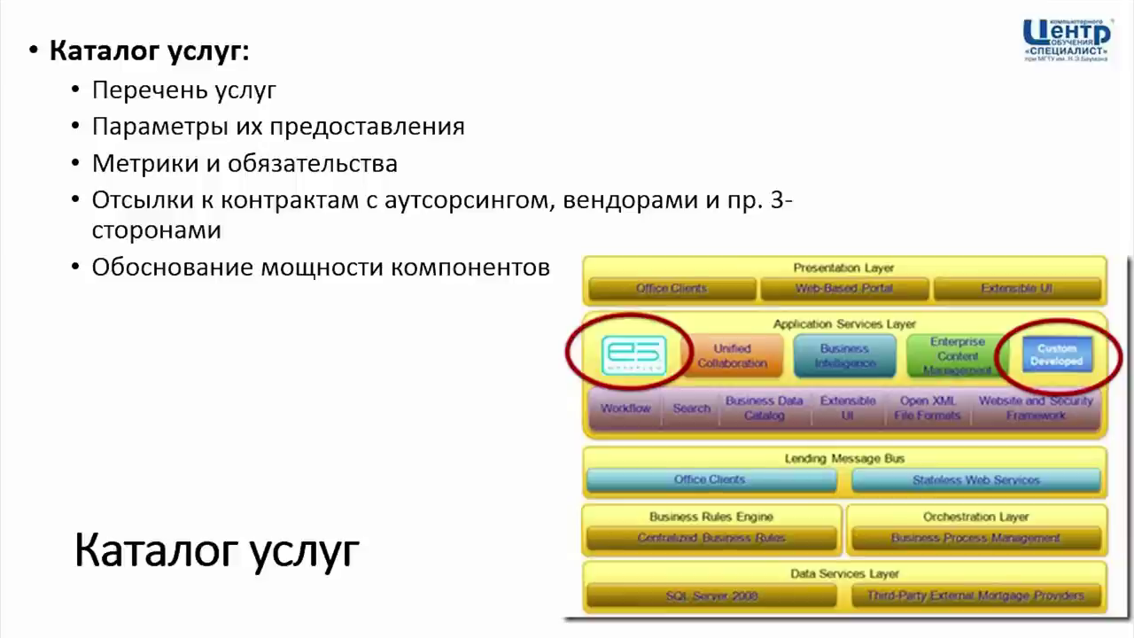
pyautogui.press('Right')
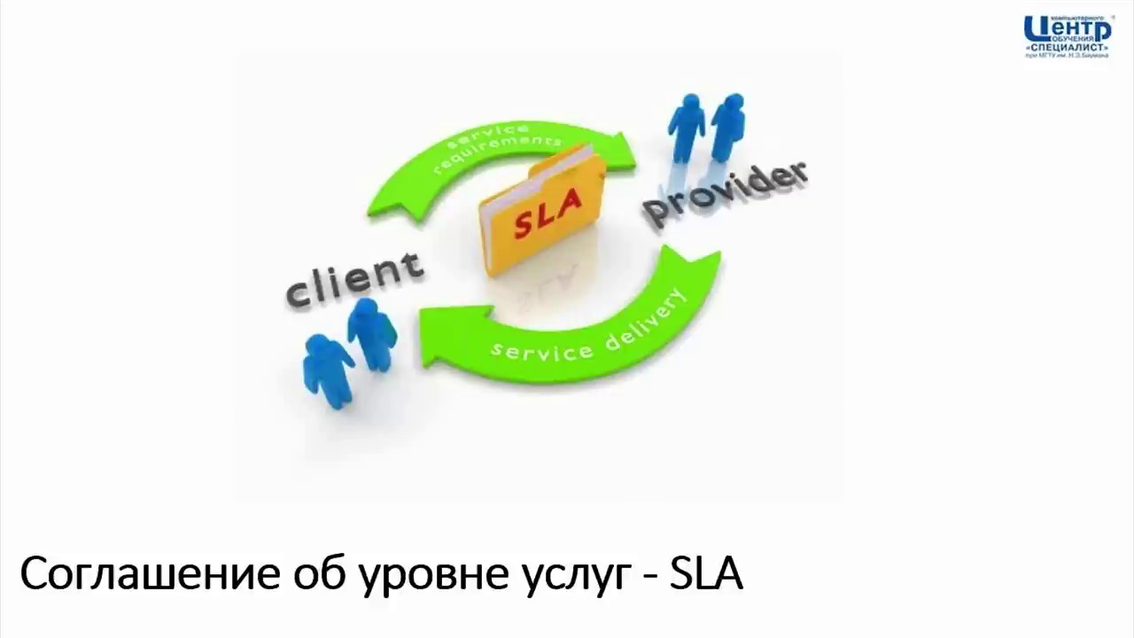
pyautogui.press('Right')
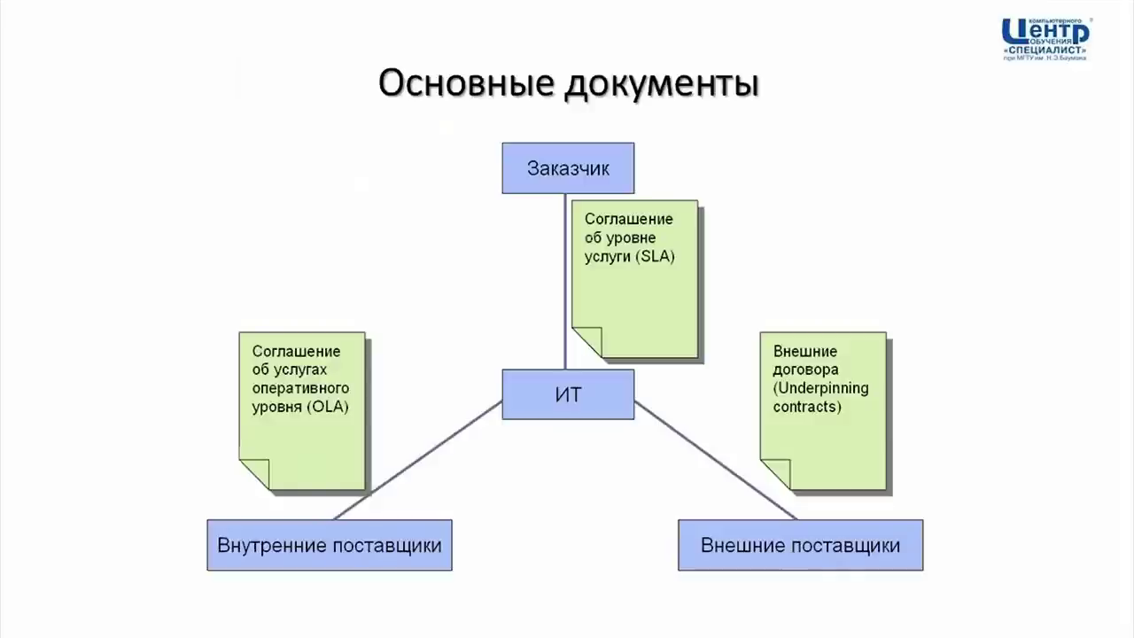
# - Go back to the "Соглашение об уровне услуг - SLA" slide, end the slide show and switch to the Excel workbook
pyautogui.press('Left')
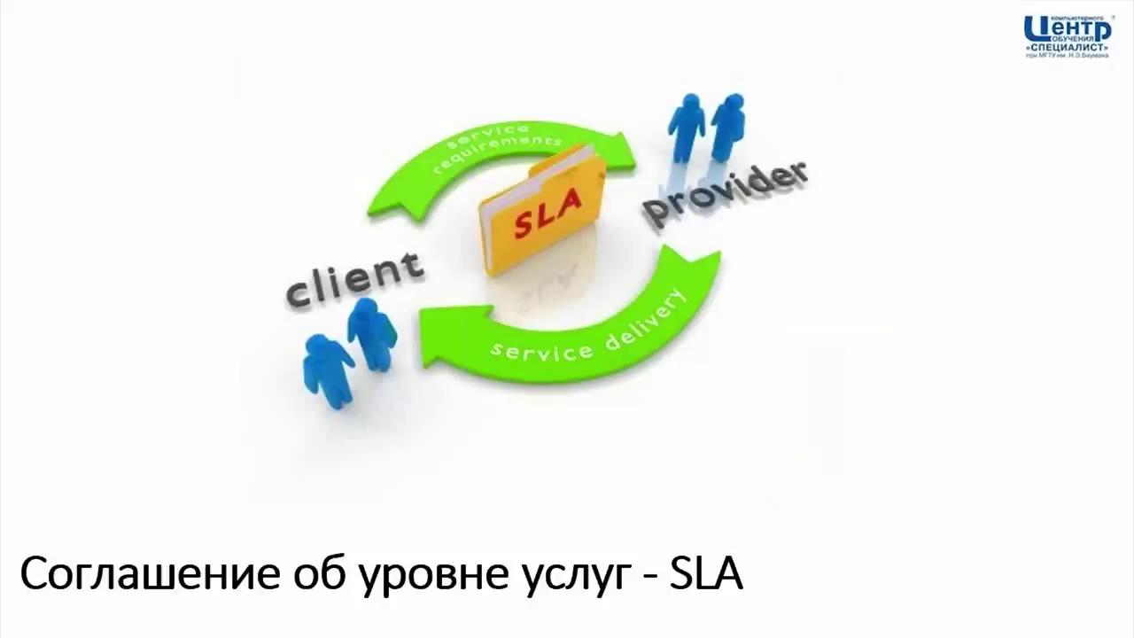
pyautogui.press('Escape')
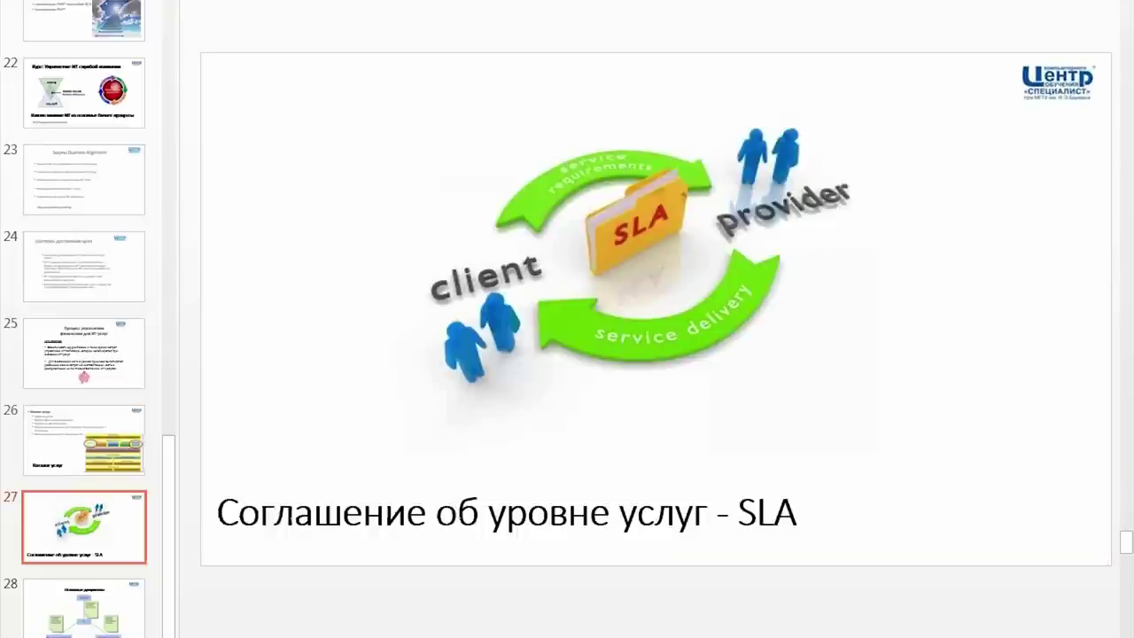
pyautogui.hotkey('alt', 'Tab')
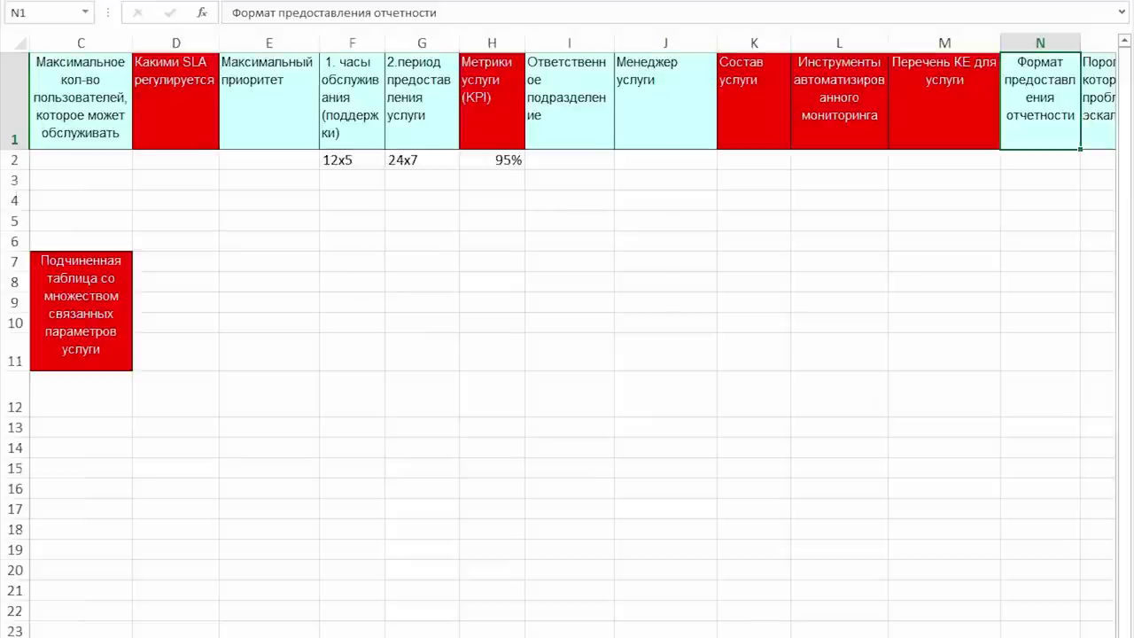
# - Examine the support hours and provision period entered for the "Эл. Почта" service in F2 and G2
pyautogui.hscroll(-2, 567, 354)
pyautogui.click(95, 158)
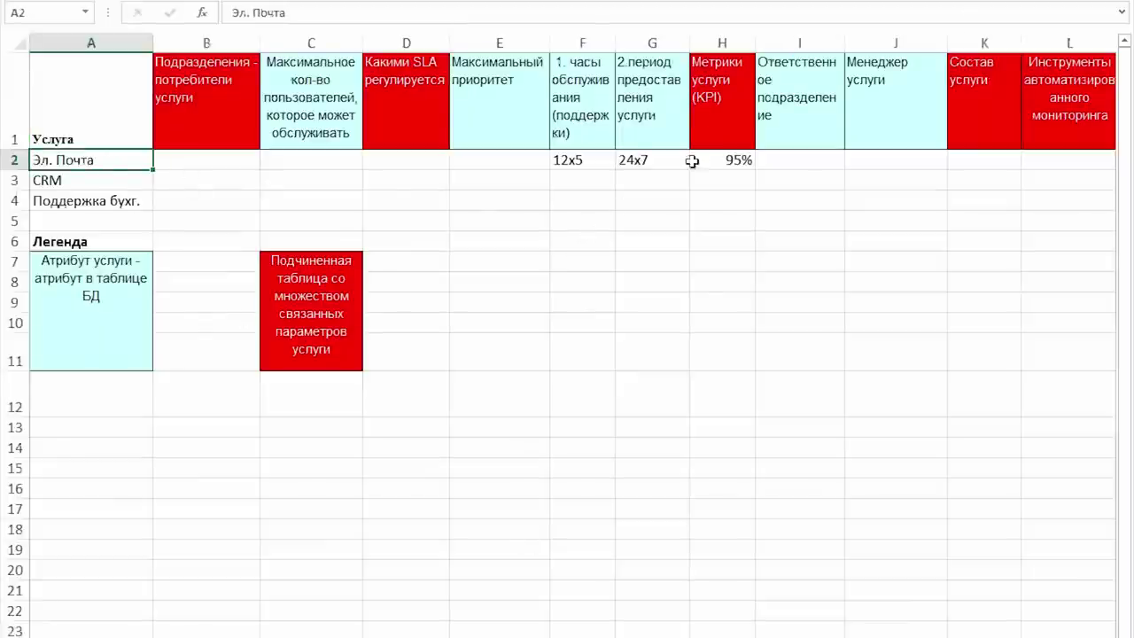
pyautogui.click(548, 162)
pyautogui.click(658, 177)
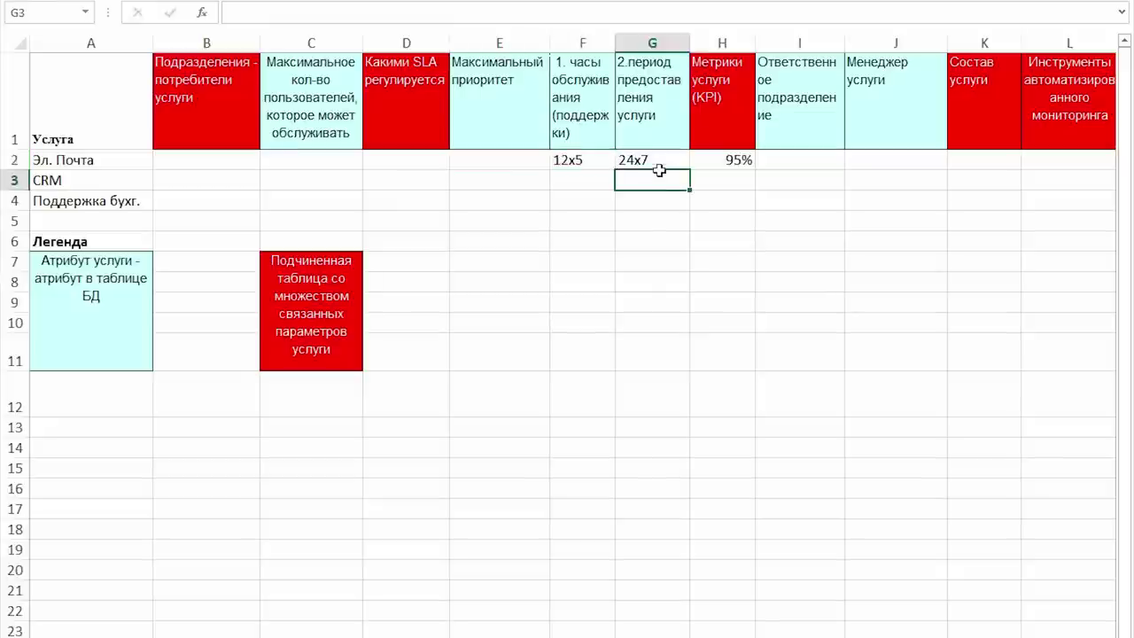
pyautogui.click(577, 157)
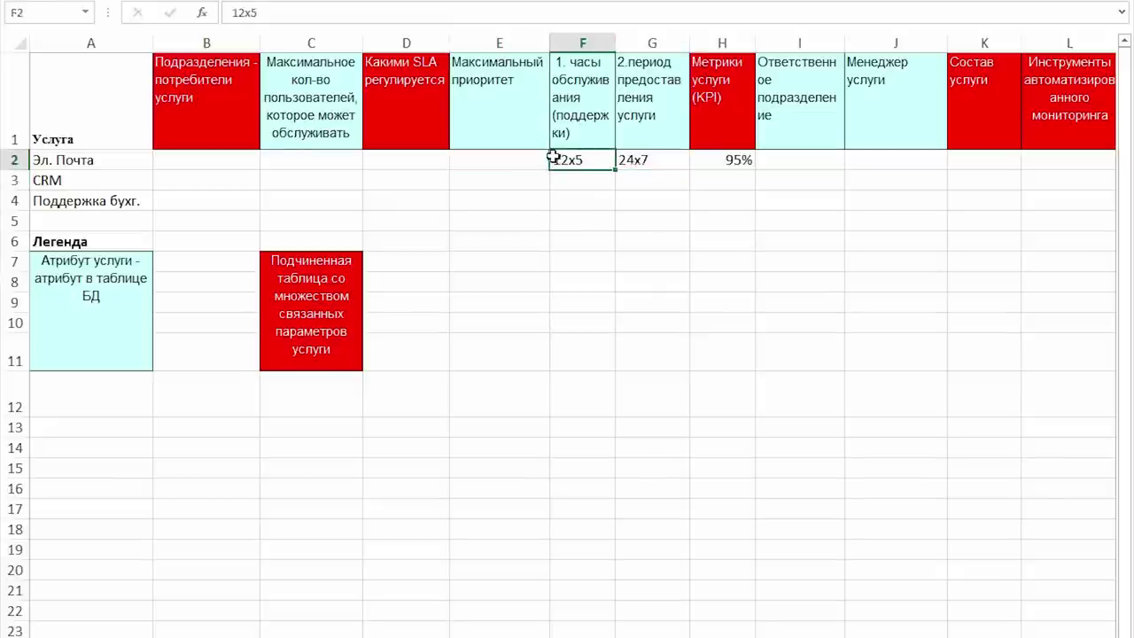
pyautogui.click(654, 167)
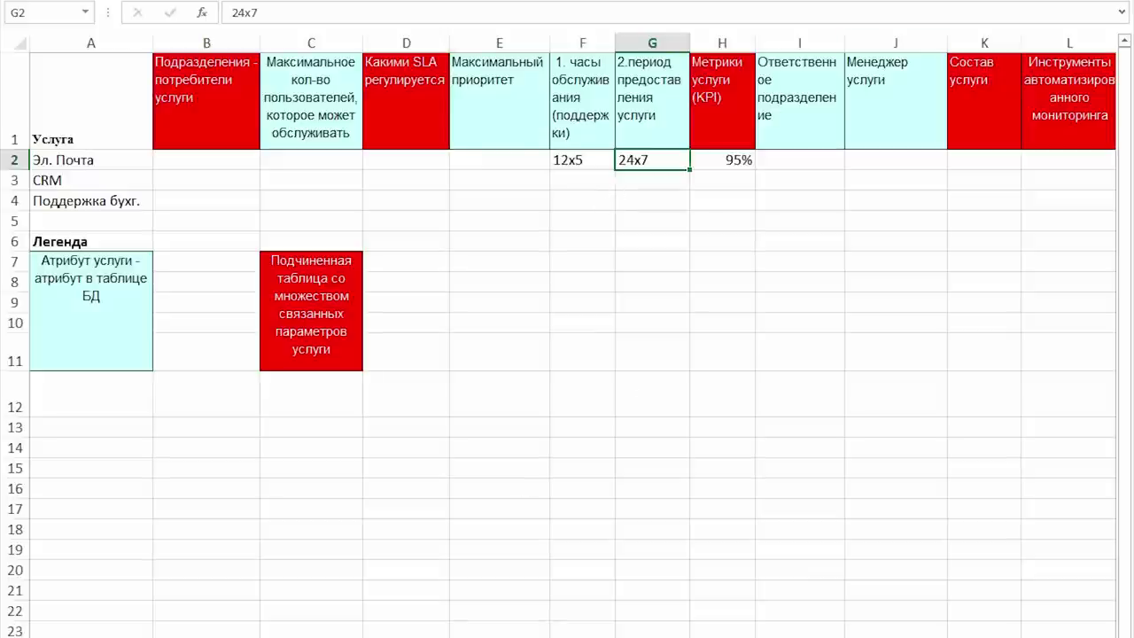
# - Switch to the PowerPoint presentation and browse the slides following "Соглашение об уровне услуг - SLA"
pyautogui.hotkey('alt', 'Tab')
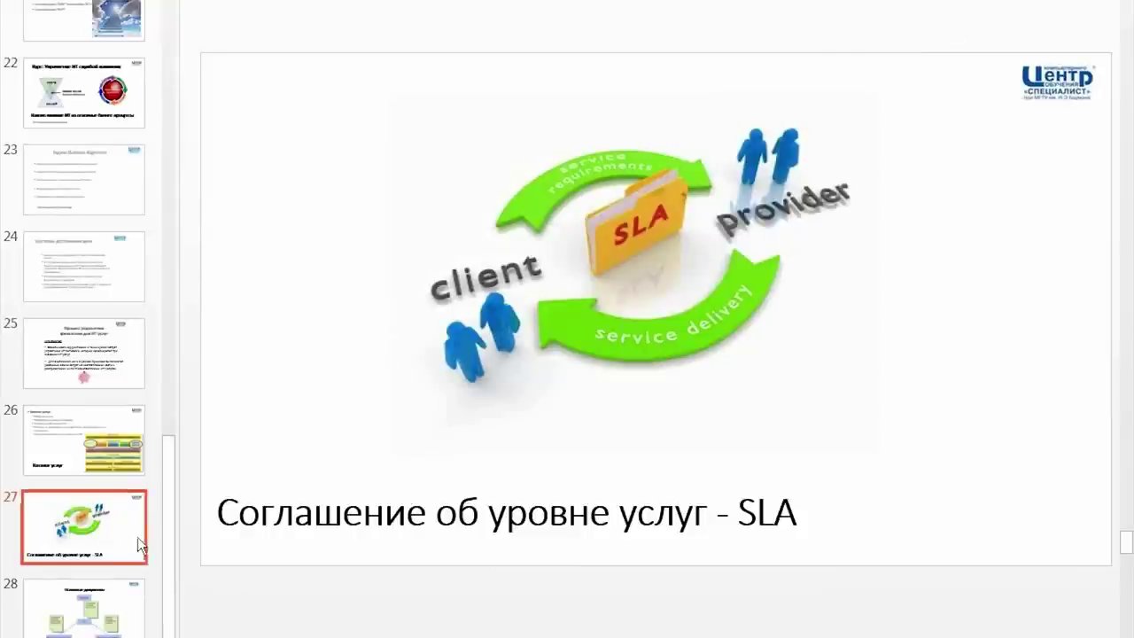
pyautogui.scroll(-2, 136, 535)
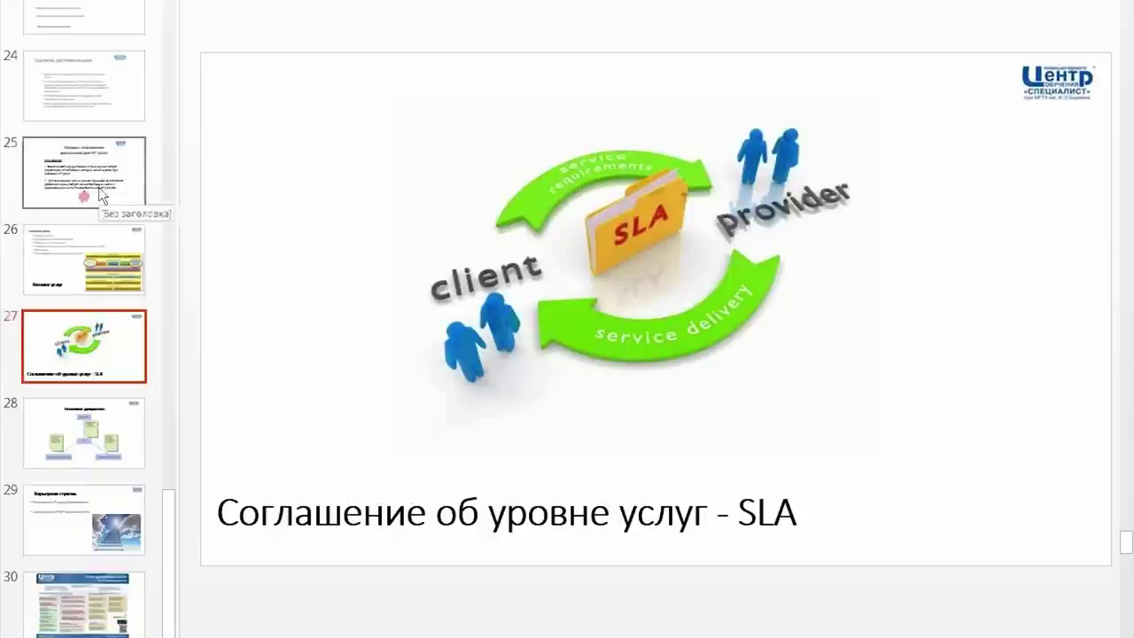